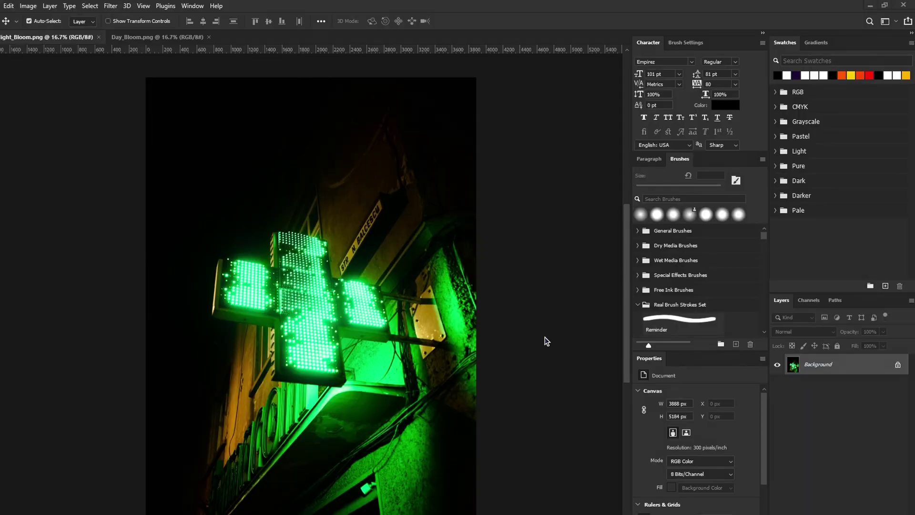
Duplicate the night photo's Background as 'Background copy' and set the copy to Soft Light
{"action": "right_click", "coordinate": [840, 365]}
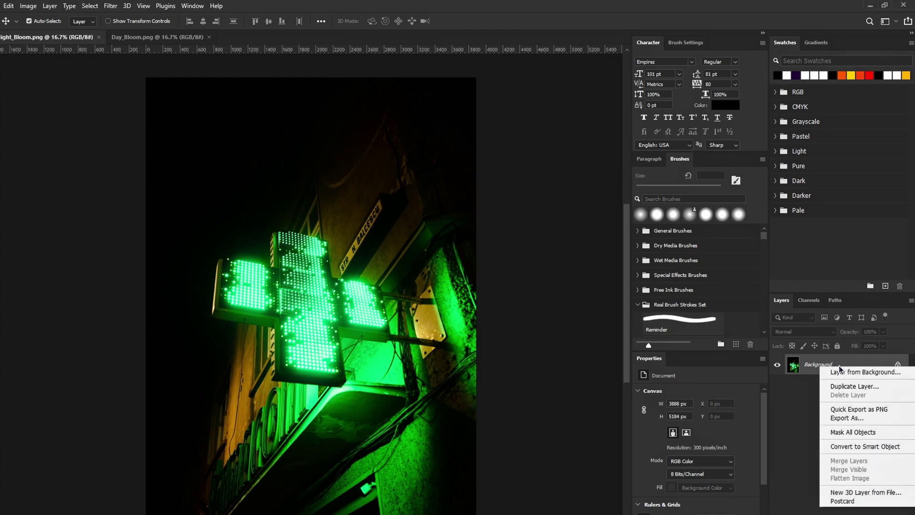
{"action": "left_click", "coordinate": [854, 387]}
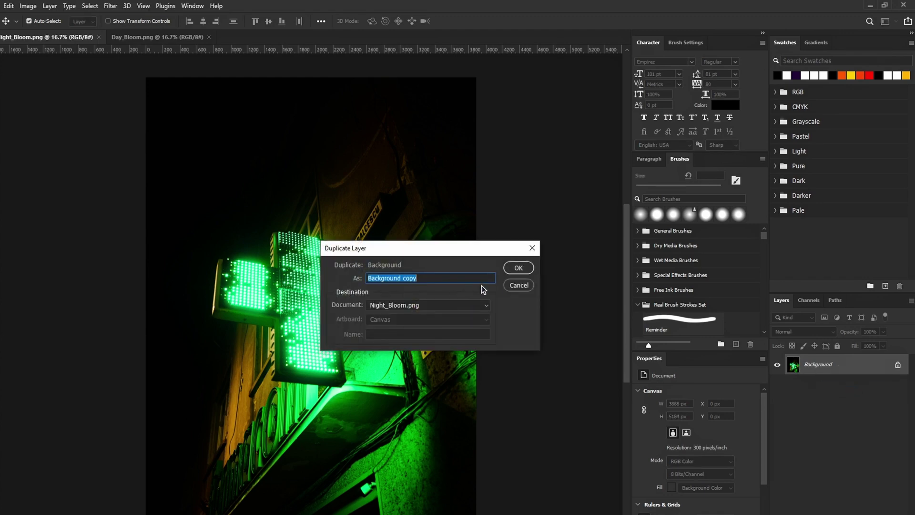
{"action": "left_click", "coordinate": [518, 271]}
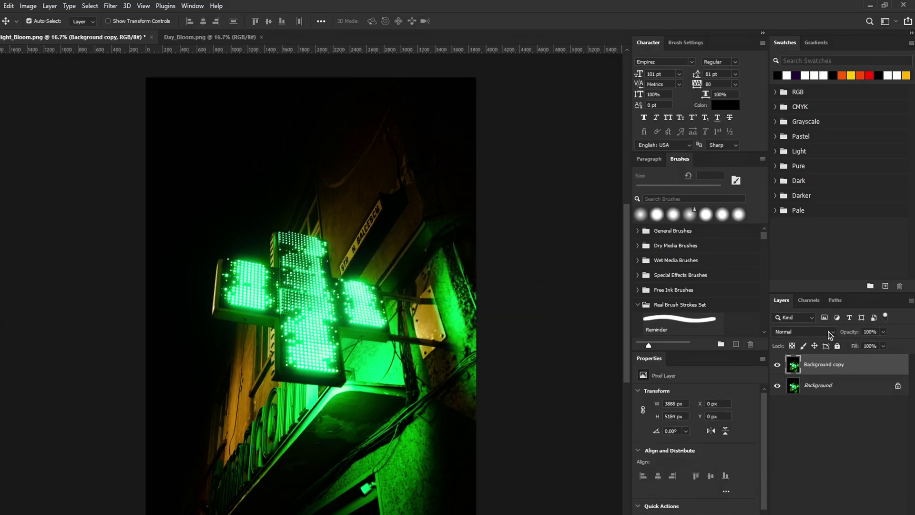
{"action": "left_click", "coordinate": [833, 335]}
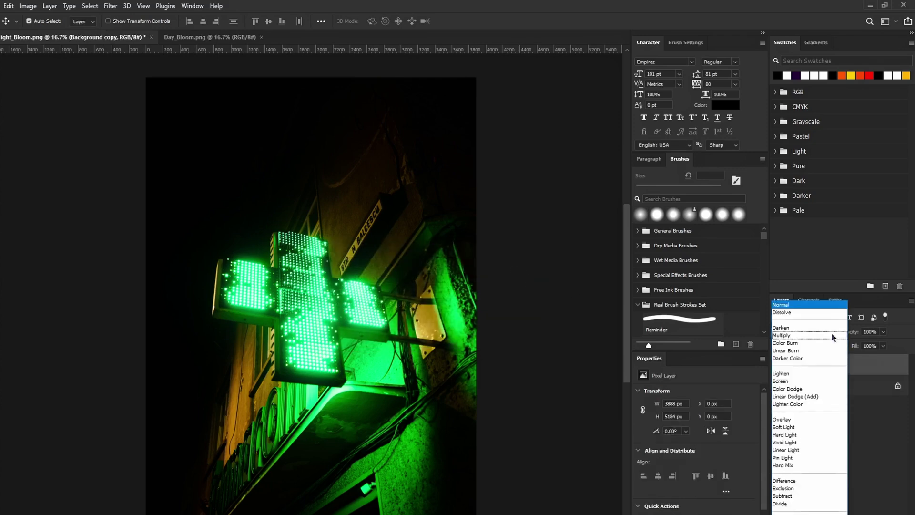
{"action": "left_click", "coordinate": [788, 428]}
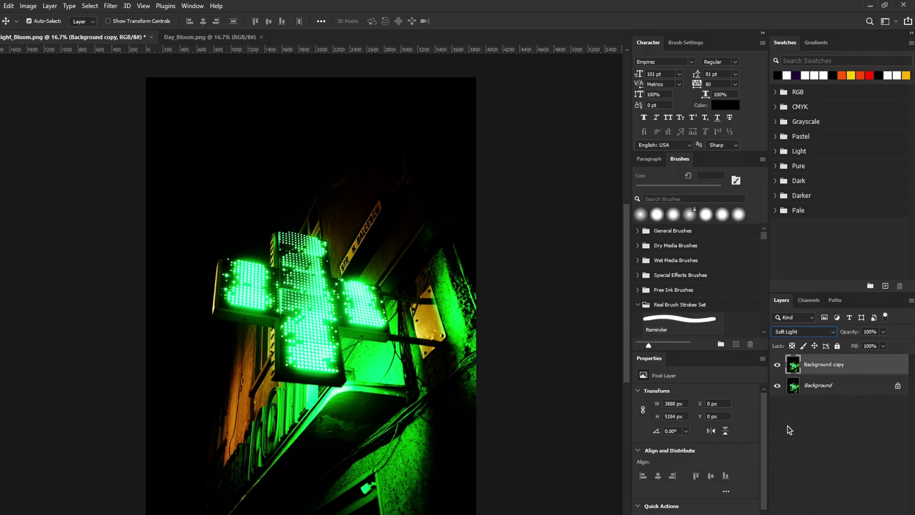
{"action": "left_click", "coordinate": [28, 5]}
{"action": "mouse_move", "coordinate": [40, 33]}
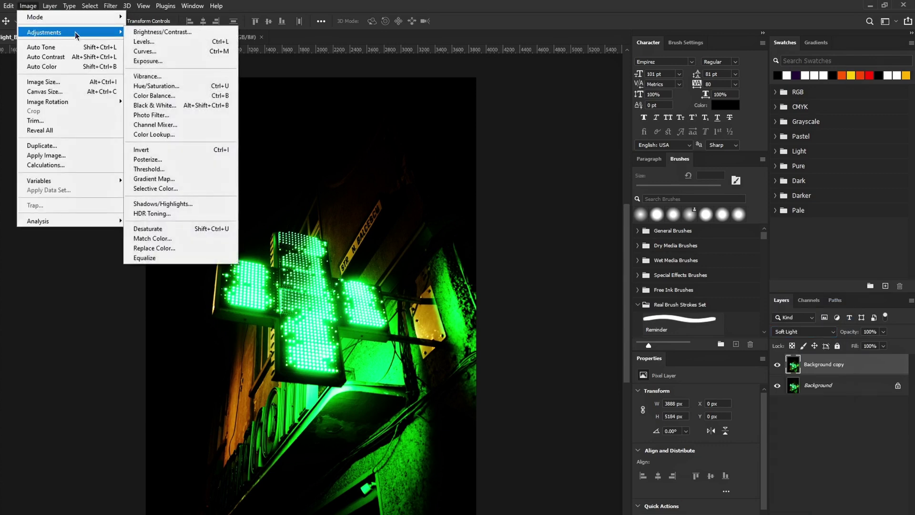
Invert Background copy, apply High Pass at a 35-pixel radius, then switch to Day_Bloom.png
{"action": "left_click", "coordinate": [212, 151]}
{"action": "left_click", "coordinate": [113, 6]}
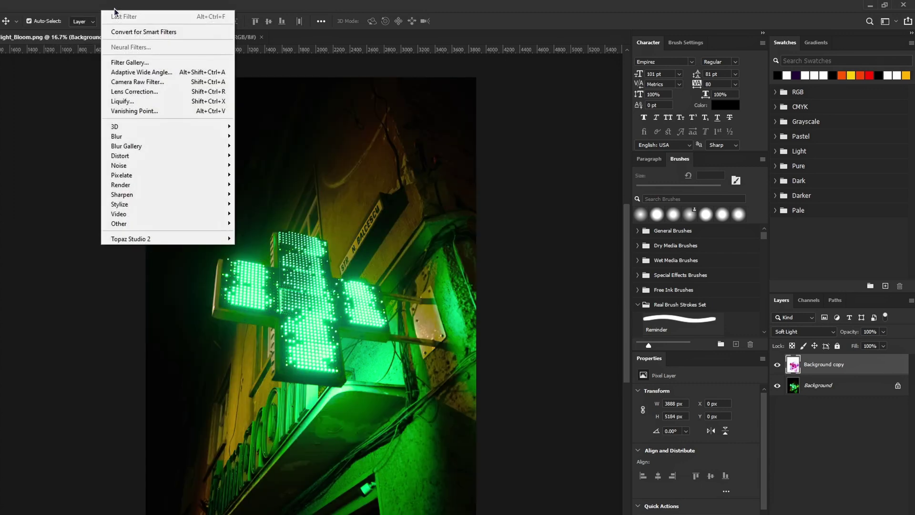
{"action": "mouse_move", "coordinate": [208, 225]}
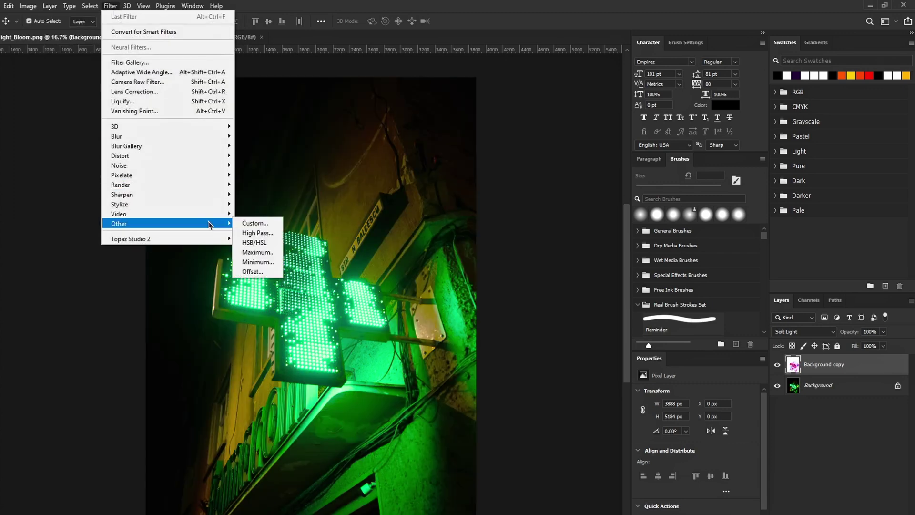
{"action": "left_click", "coordinate": [257, 233]}
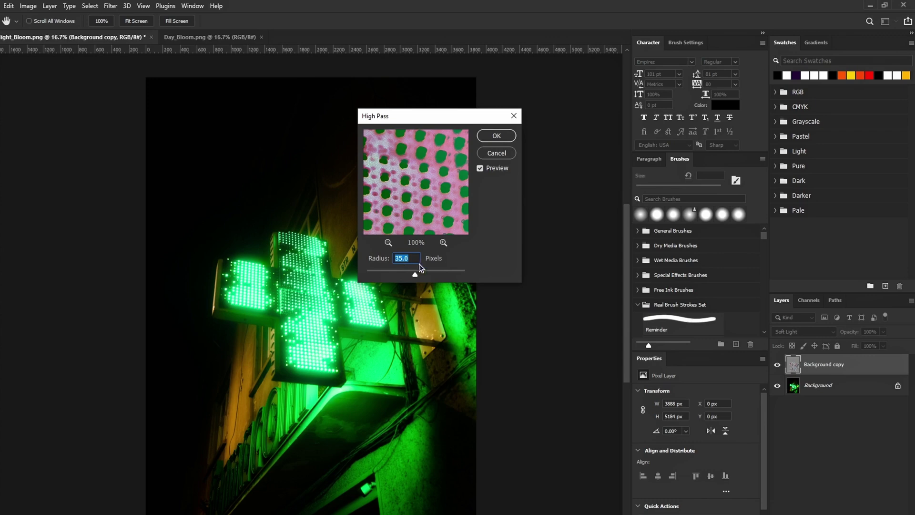
{"action": "left_click", "coordinate": [394, 274]}
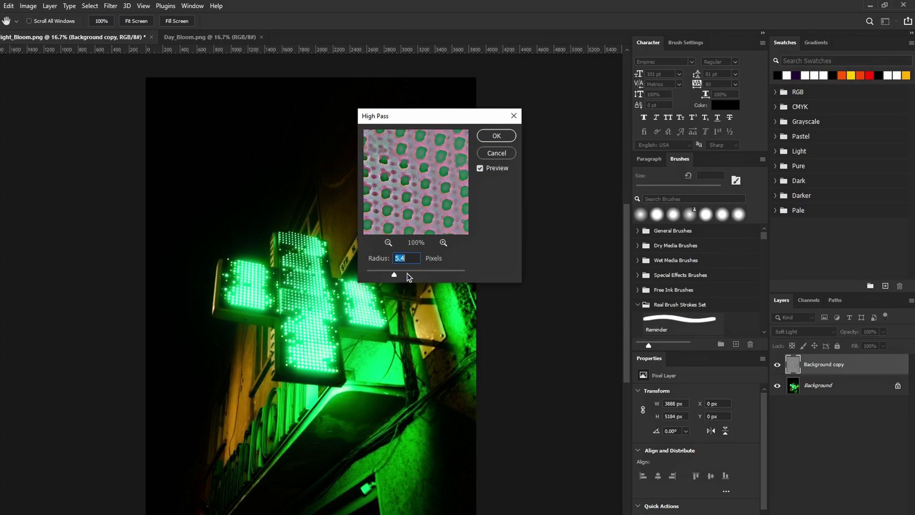
{"action": "left_click", "coordinate": [445, 273]}
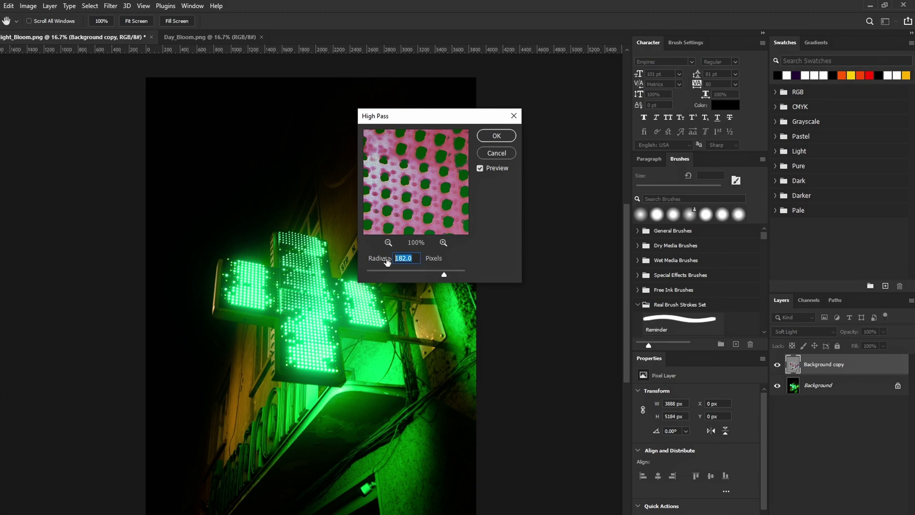
{"action": "left_click", "coordinate": [500, 136]}
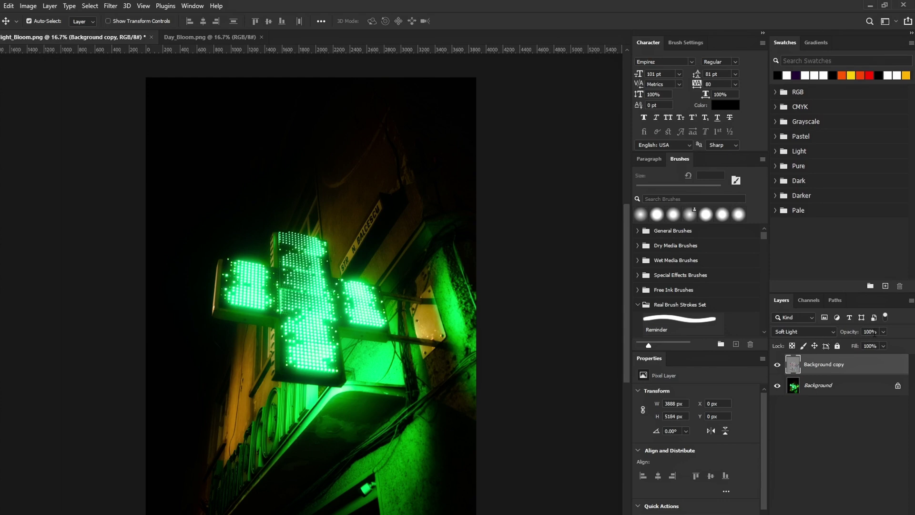
{"action": "left_click", "coordinate": [213, 38]}
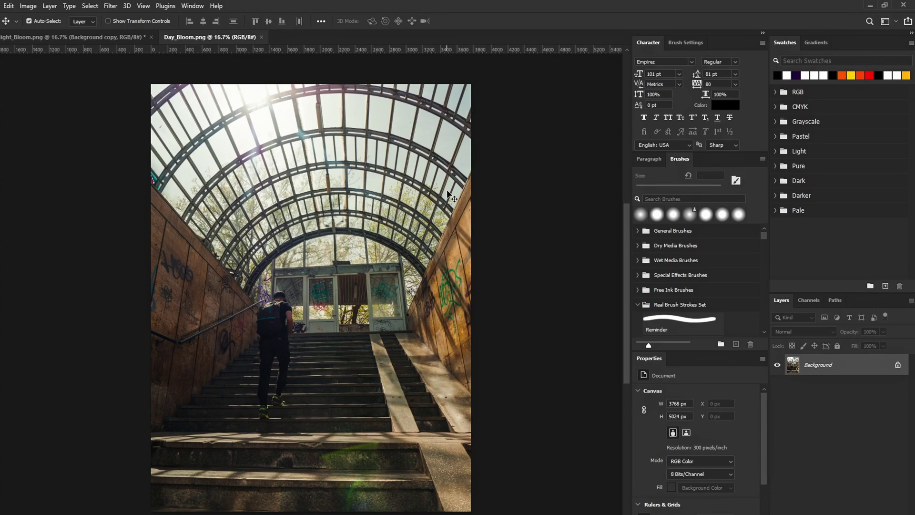
Duplicate the stairway photo's Background as Layer 1 with Ctrl+J and invert it with Ctrl+I
{"action": "right_click", "coordinate": [852, 371]}
{"action": "left_click", "coordinate": [791, 404]}
{"action": "key", "text": "ctrl+j"}
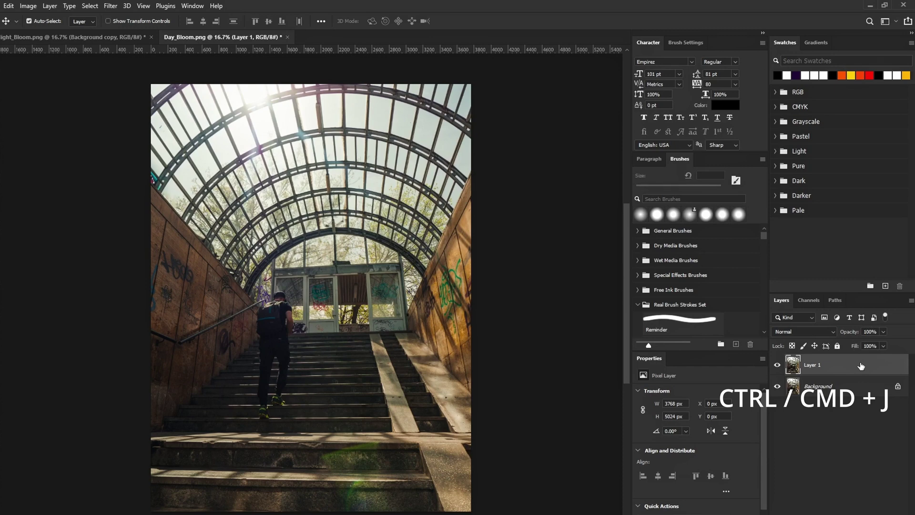
{"action": "left_click", "coordinate": [28, 5]}
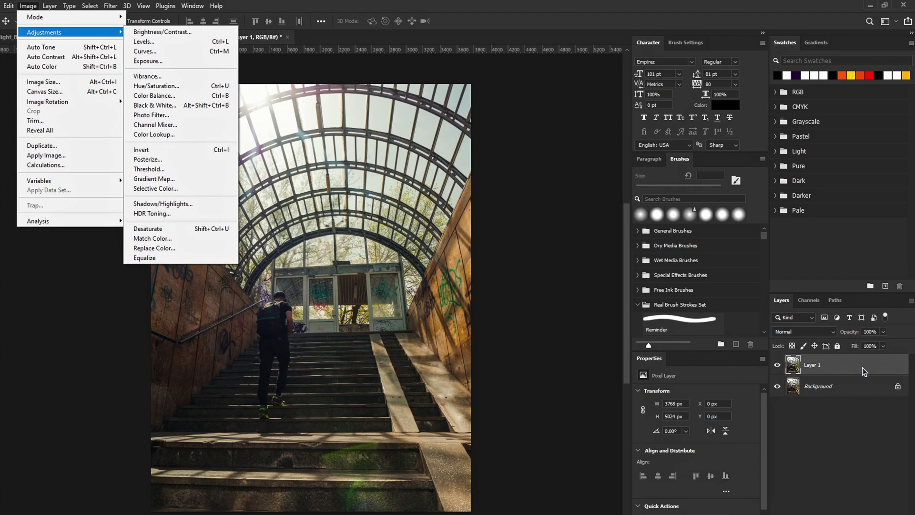
{"action": "left_click", "coordinate": [849, 363]}
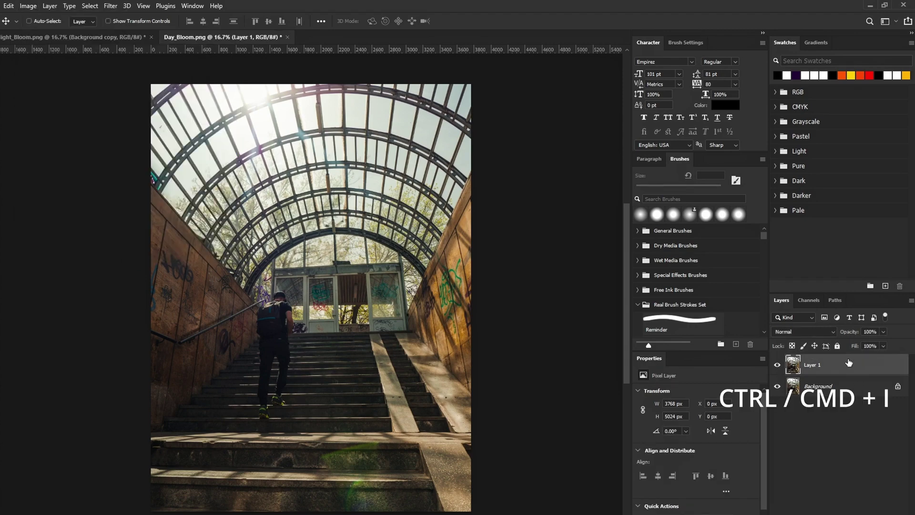
{"action": "key", "text": "ctrl+i"}
{"action": "left_click", "coordinate": [109, 6]}
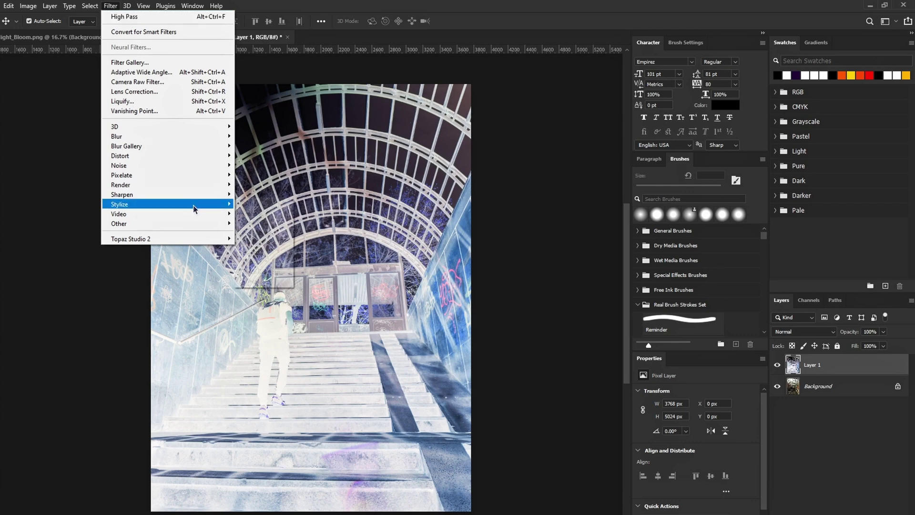
Reapply High Pass to Layer 1, blend it in Soft Light, and lower its opacity
{"action": "mouse_move", "coordinate": [200, 224]}
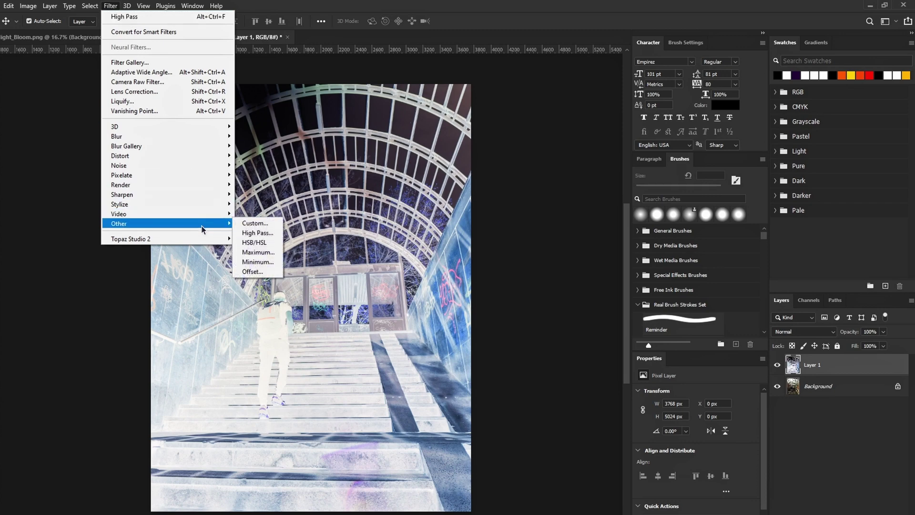
{"action": "left_click", "coordinate": [134, 19]}
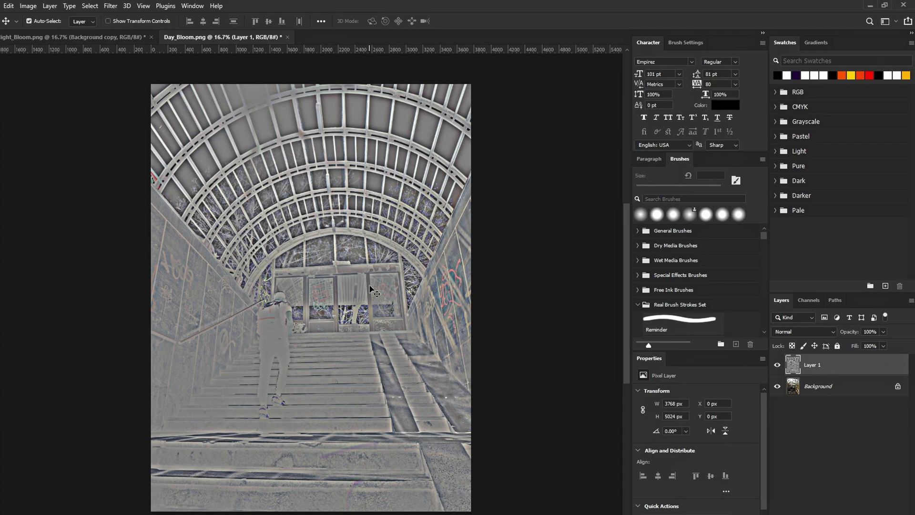
{"action": "left_click", "coordinate": [833, 332]}
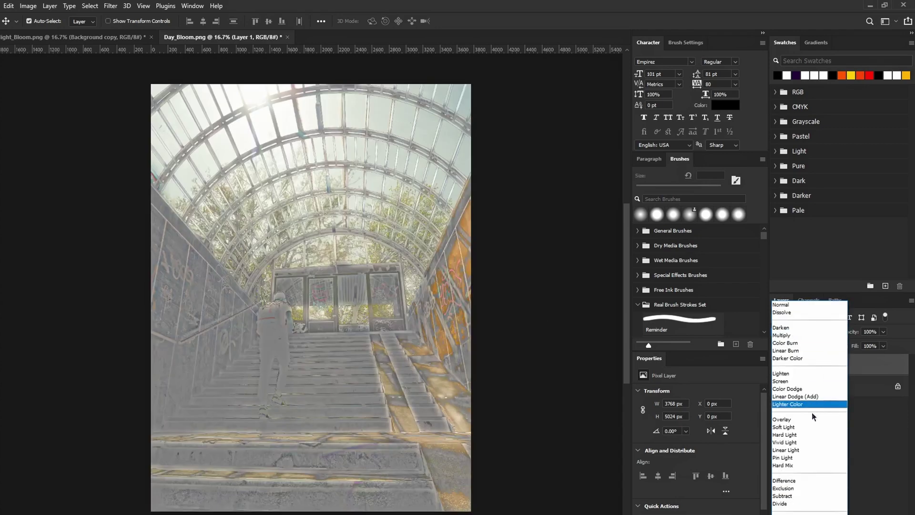
{"action": "left_click", "coordinate": [810, 428]}
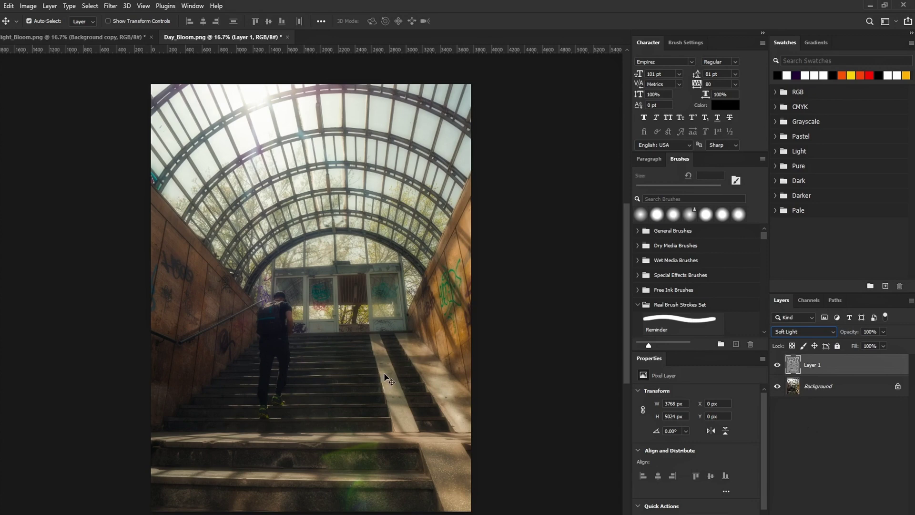
{"action": "left_click", "coordinate": [884, 333]}
{"action": "left_click_drag", "start_coordinate": [875, 345], "coordinate": [859, 342]}
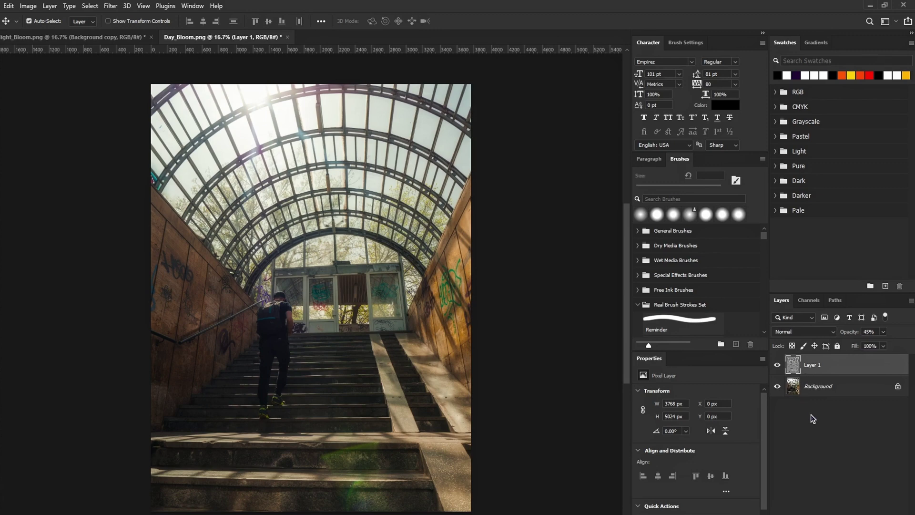
Toggle the glow layer's visibility to compare, then check the Light_Bloom and Day_Bloom documents
{"action": "left_click", "coordinate": [778, 365]}
{"action": "left_click", "coordinate": [778, 366]}
{"action": "left_click", "coordinate": [778, 365]}
{"action": "left_click", "coordinate": [778, 366]}
{"action": "left_click", "coordinate": [127, 39]}
{"action": "left_click", "coordinate": [193, 42]}
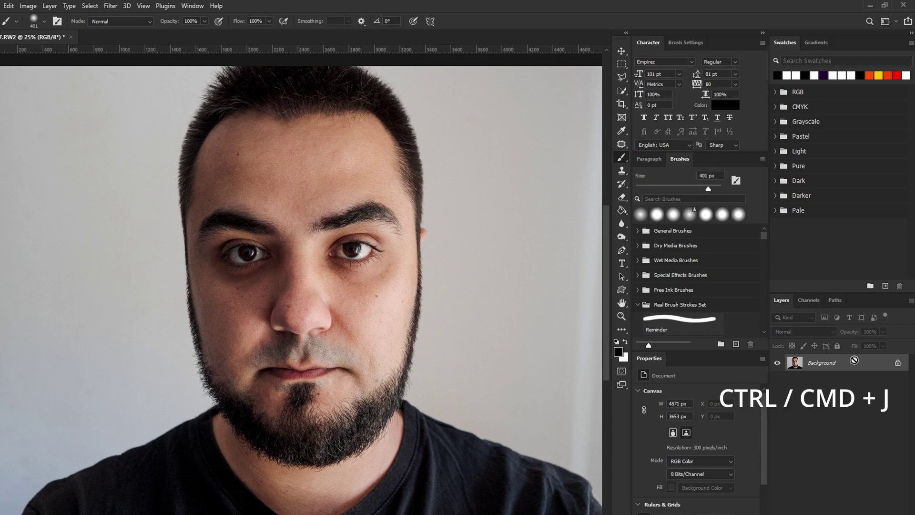
Duplicate and invert the portrait layer, apply High Pass, set Soft Light, and add a black mask
{"action": "key", "text": "ctrl+j"}
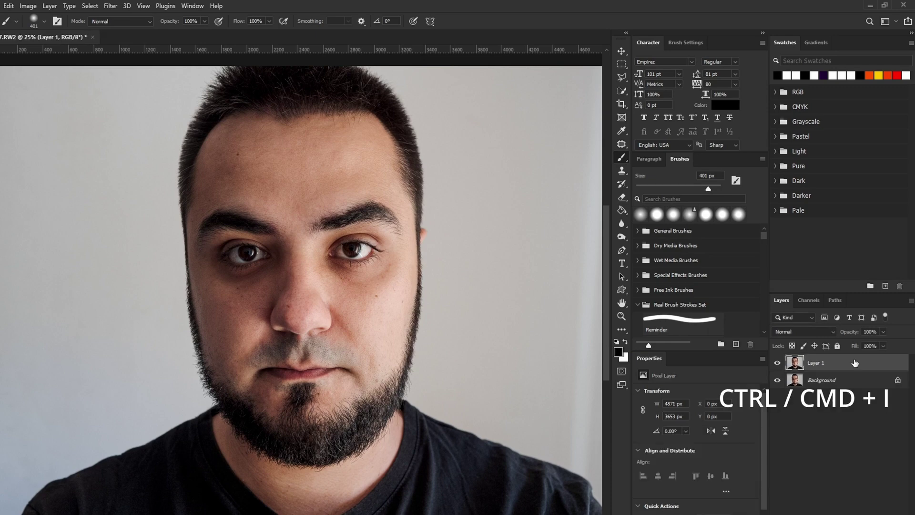
{"action": "key", "text": "ctrl+i"}
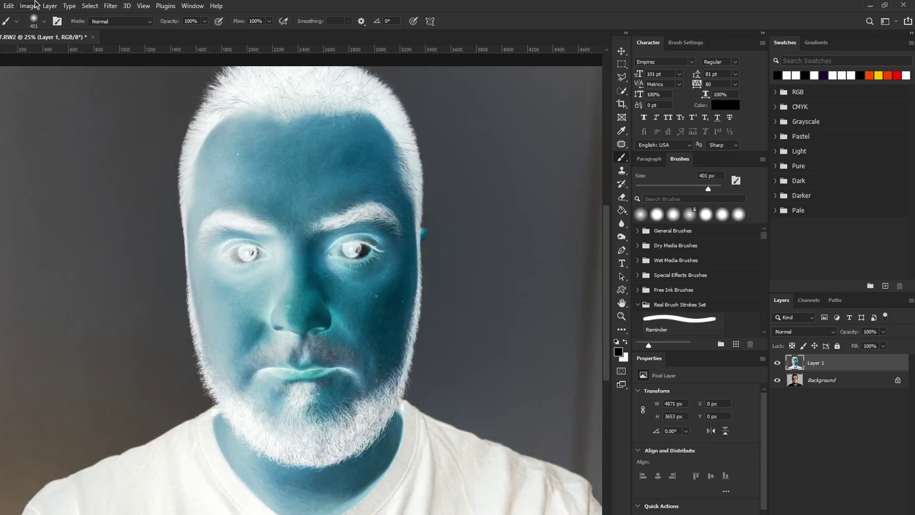
{"action": "left_click", "coordinate": [110, 7]}
{"action": "left_click", "coordinate": [113, 18]}
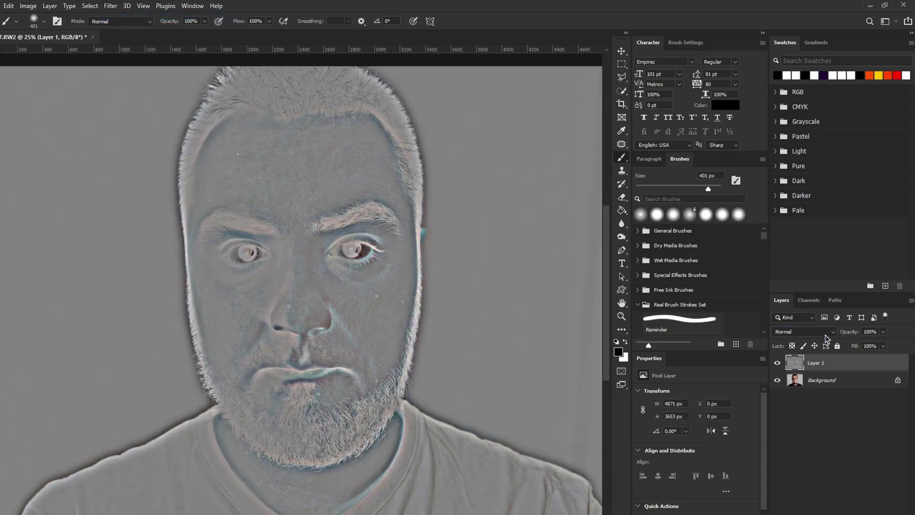
{"action": "left_click", "coordinate": [825, 335]}
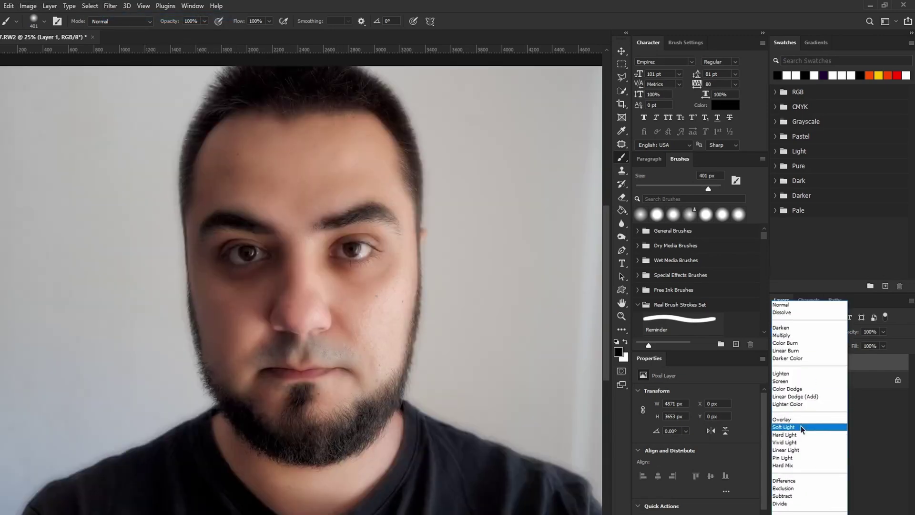
{"action": "left_click", "coordinate": [801, 426]}
{"action": "key", "text": "v"}
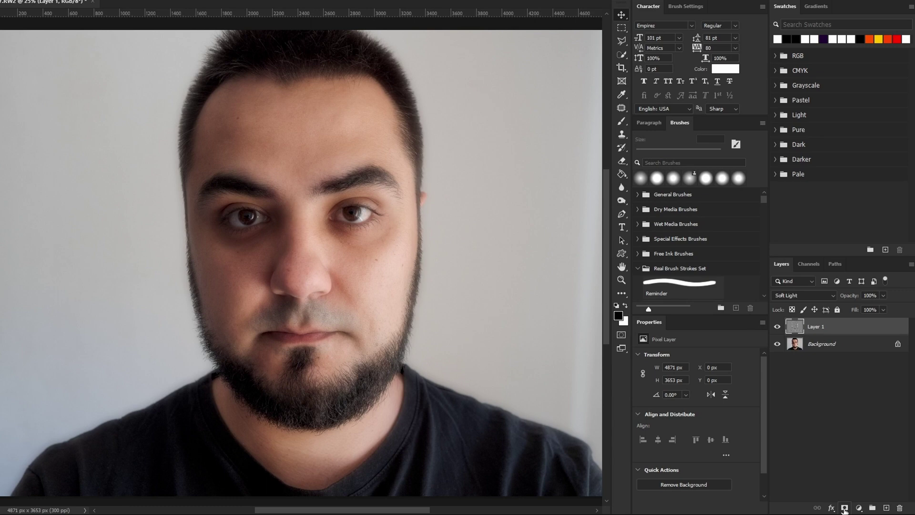
{"action": "left_click", "coordinate": [845, 509], "text": "alt"}
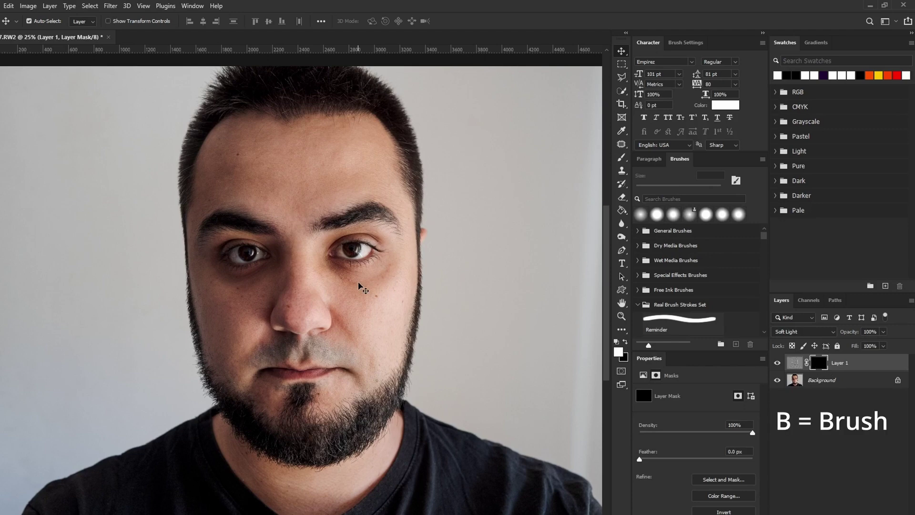
Select the Brush tool with a 401 px soft round preset at 0% hardness
{"action": "key", "text": "b"}
{"action": "right_click", "coordinate": [366, 304]}
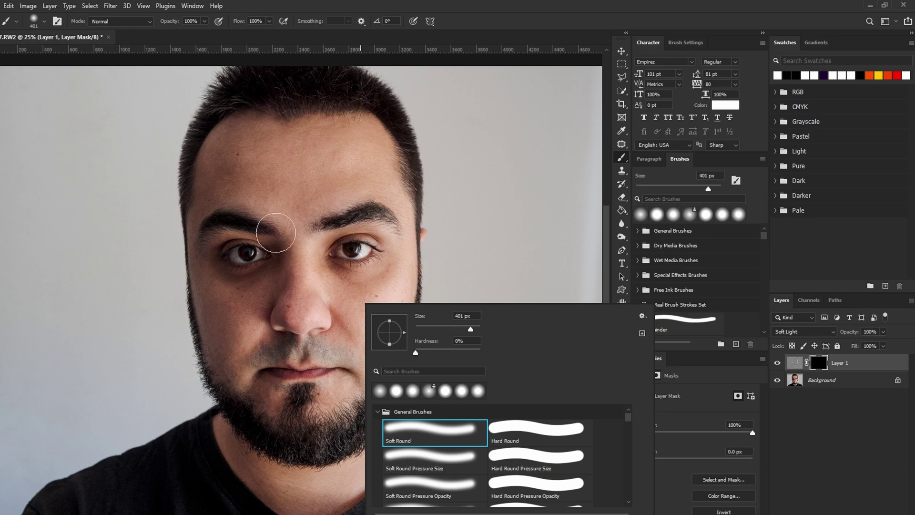
{"action": "key", "text": "Escape"}
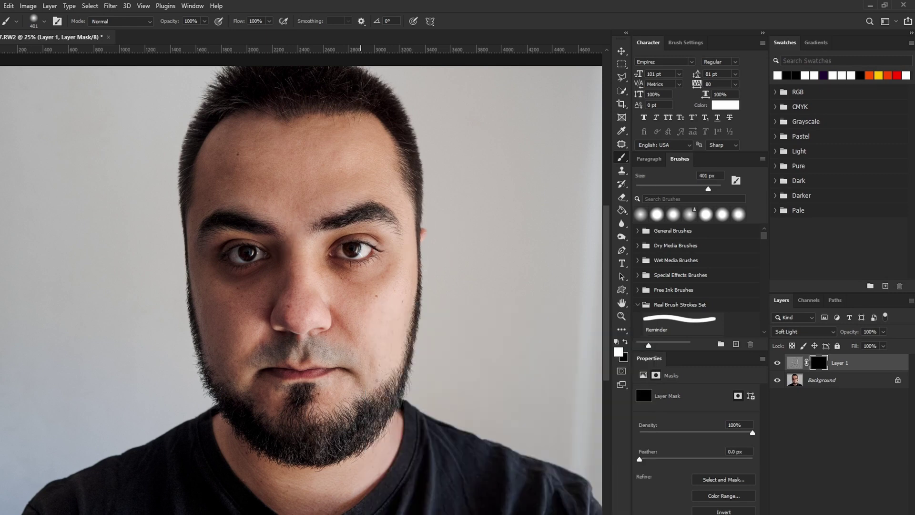
Paint white over the face on the mask and drop Layer 1 to 63% opacity
{"action": "left_click", "coordinate": [624, 342]}
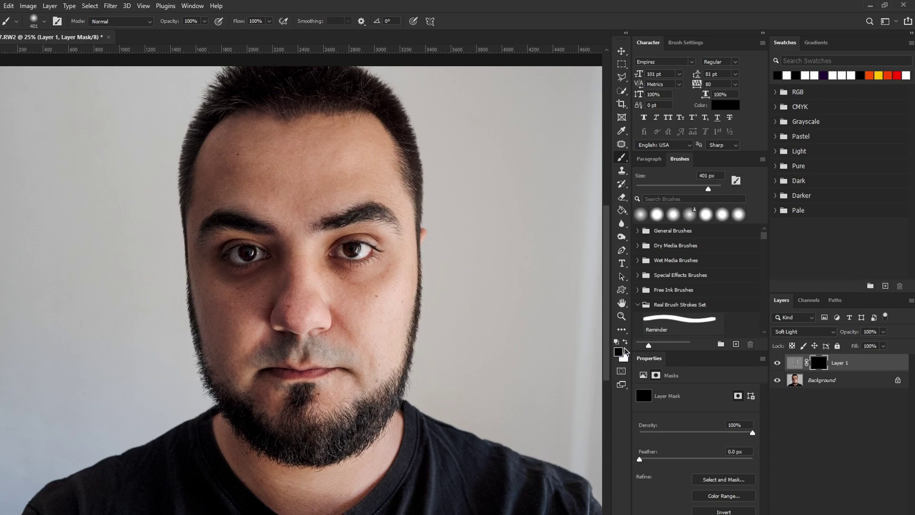
{"action": "left_click", "coordinate": [626, 343]}
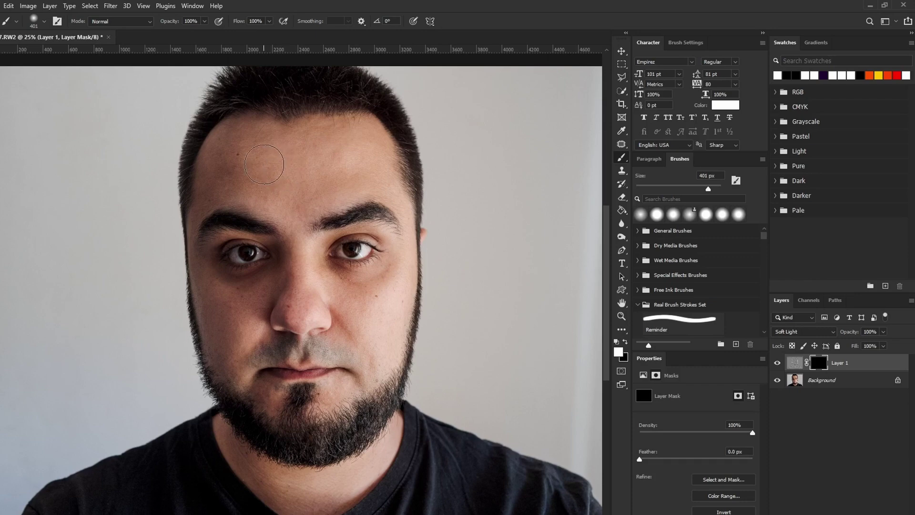
{"action": "mouse_move", "coordinate": [354, 177]}
{"action": "left_mouse_down"}
{"action": "mouse_move", "coordinate": [301, 363]}
{"action": "mouse_move", "coordinate": [235, 398]}
{"action": "mouse_move", "coordinate": [418, 172]}
{"action": "mouse_move", "coordinate": [379, 309]}
{"action": "mouse_move", "coordinate": [401, 333]}
{"action": "left_mouse_up"}
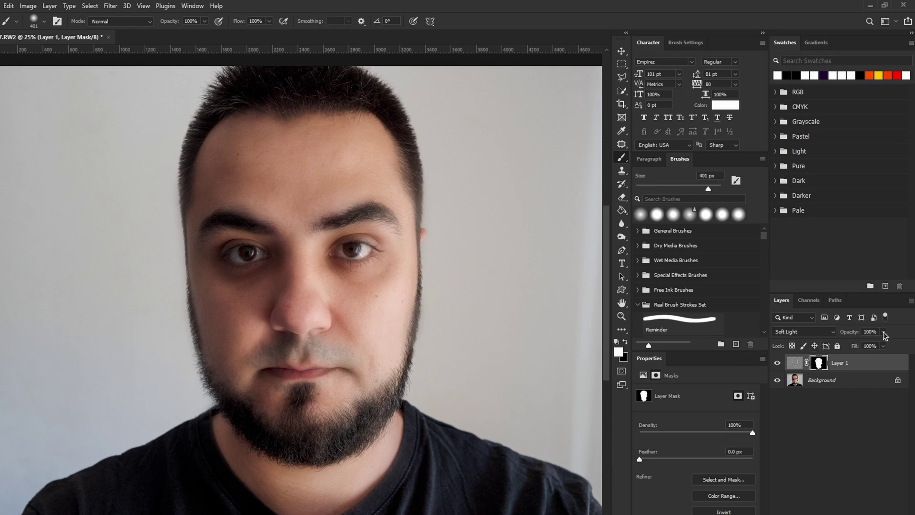
{"action": "left_click_drag", "start_coordinate": [884, 334], "coordinate": [869, 346]}
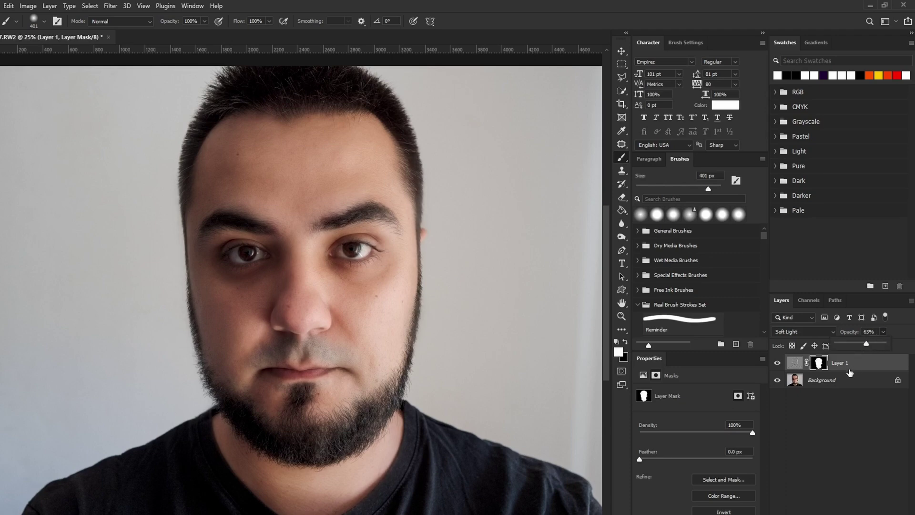
{"action": "left_click", "coordinate": [793, 363]}
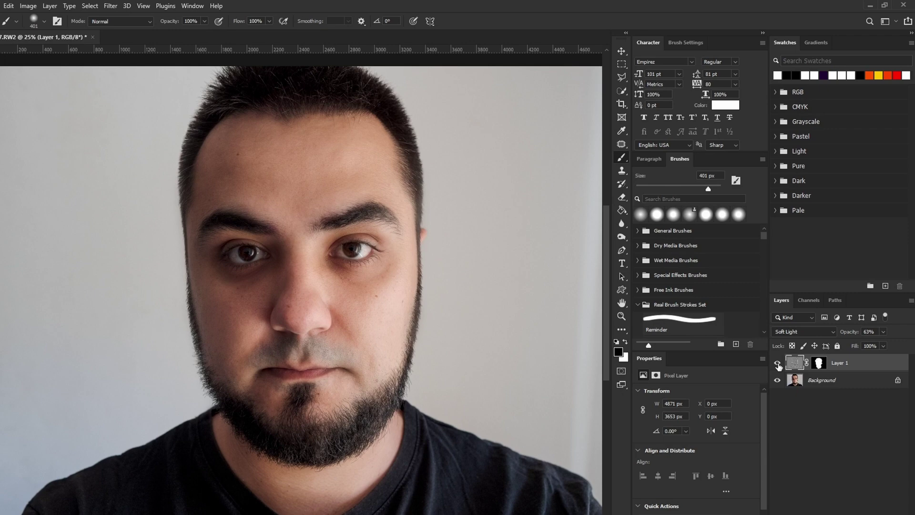